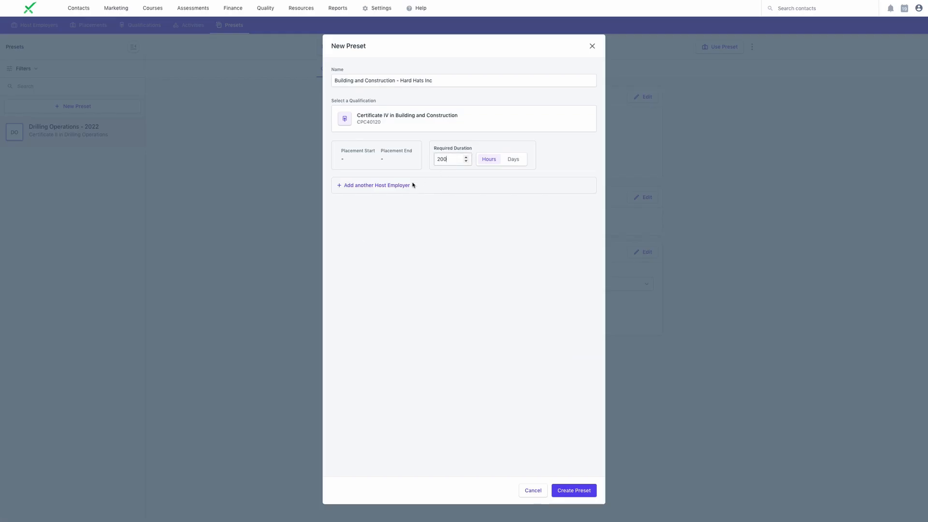
Add Hard Hats Inc. as host employer from 31/01/2022 to 01/12/2022 and create the Building and Construction preset
{"action": "left_click", "coordinate": [392, 186]}
{"action": "type", "text": "hard hat"}
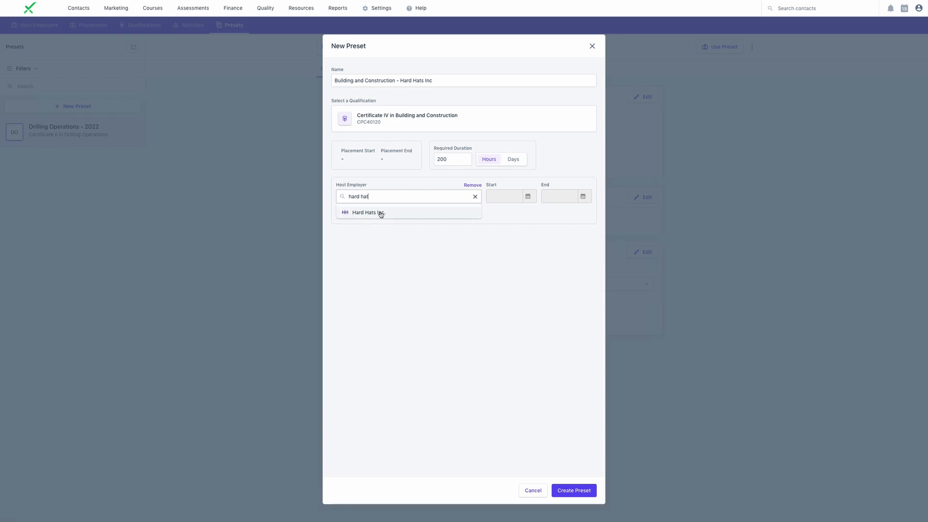
{"action": "left_click", "coordinate": [379, 213]}
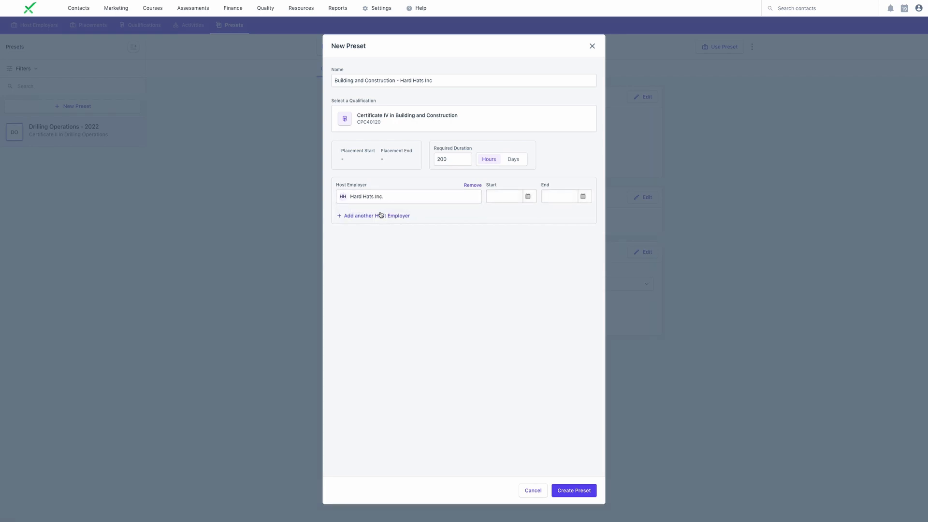
{"action": "left_click", "coordinate": [527, 195]}
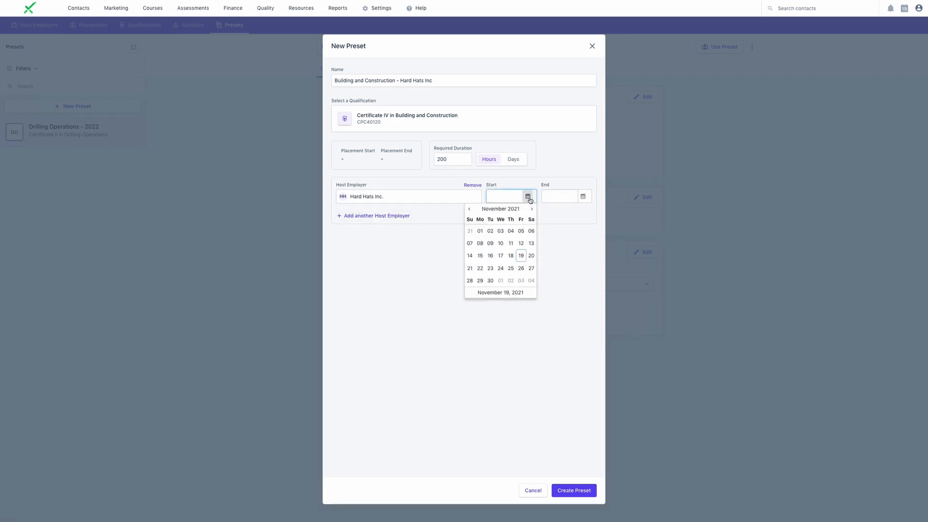
{"action": "left_click", "coordinate": [532, 209]}
{"action": "left_click", "coordinate": [532, 208]}
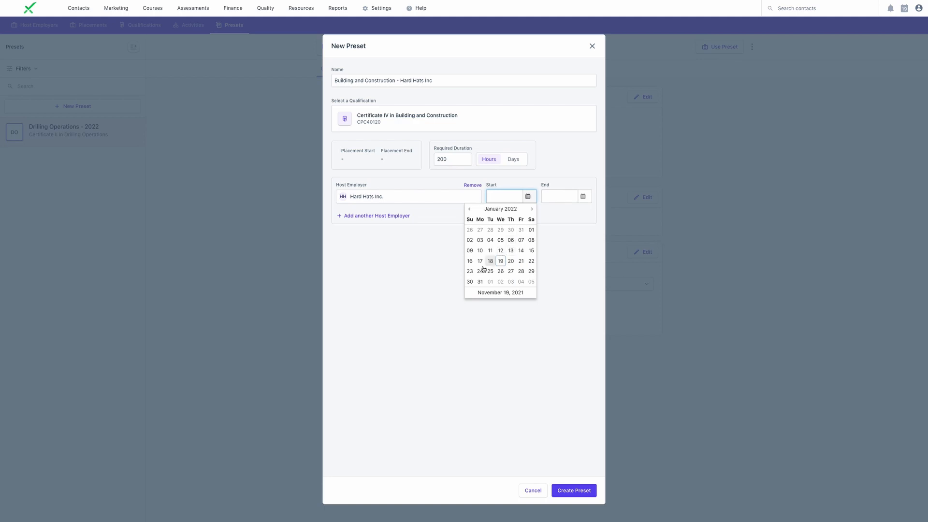
{"action": "left_click", "coordinate": [479, 282]}
{"action": "left_click", "coordinate": [571, 490]}
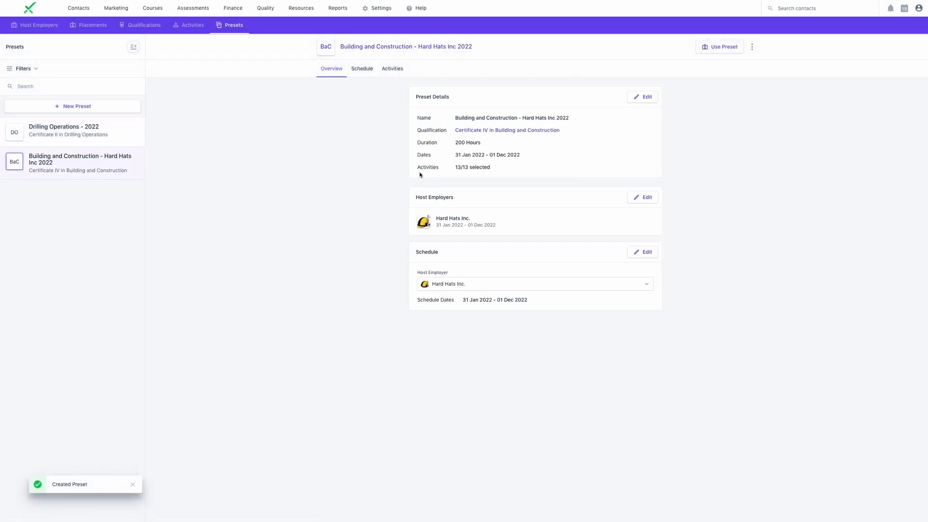
Schedule Monday and Tuesday, 9:00 AM to 5:00 PM, for Hard Hats Inc. in the new preset
{"action": "left_click", "coordinate": [362, 69]}
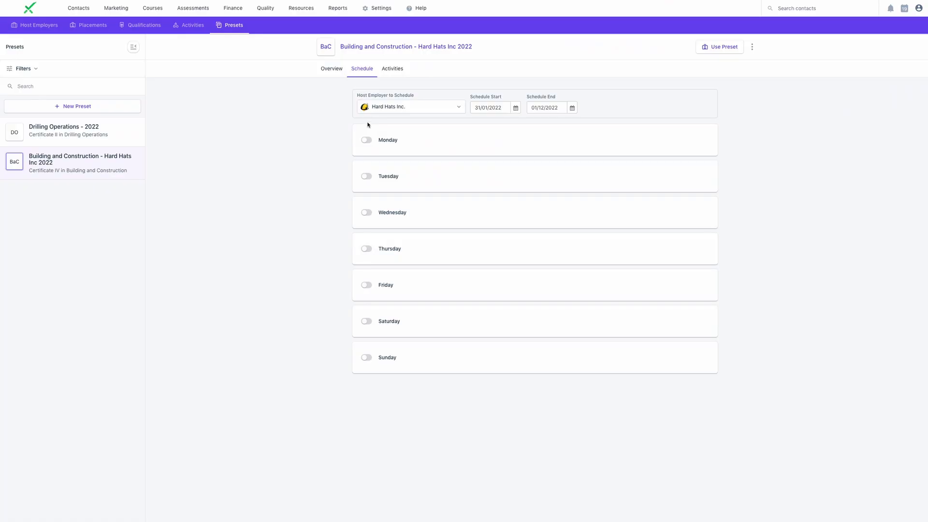
{"action": "left_click", "coordinate": [369, 110]}
{"action": "left_click", "coordinate": [366, 107]}
{"action": "left_click", "coordinate": [368, 140]}
{"action": "left_click", "coordinate": [366, 177]}
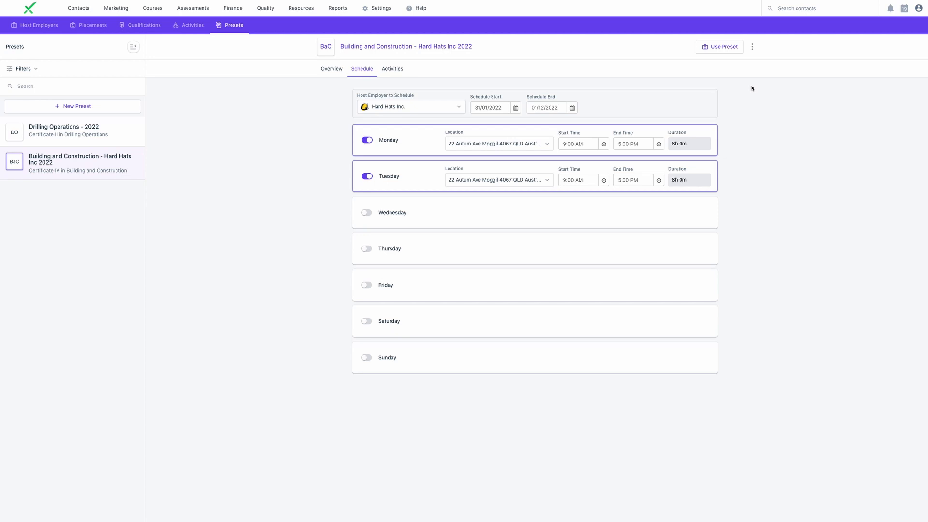
Disable the Financial Planning activity in the preset's Business group and check the preset overview
{"action": "left_click", "coordinate": [392, 69]}
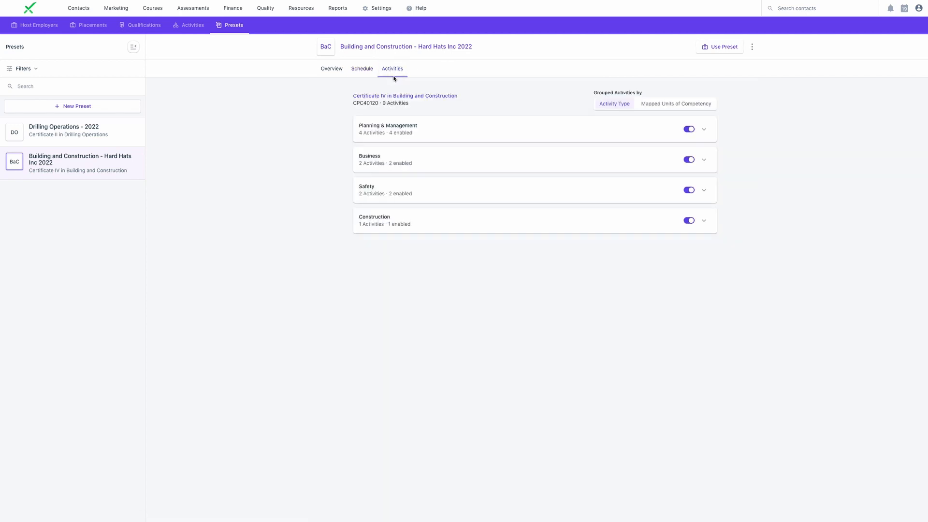
{"action": "left_click", "coordinate": [539, 154]}
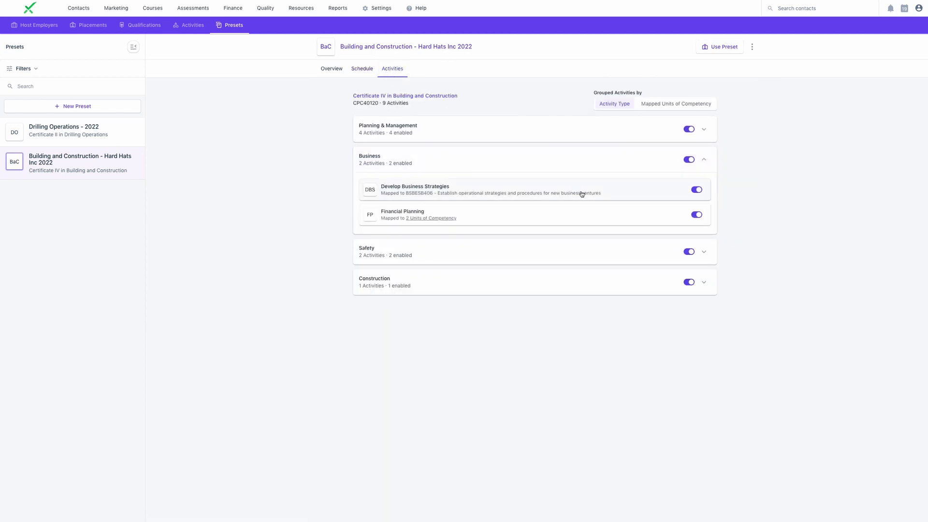
{"action": "left_click", "coordinate": [697, 215]}
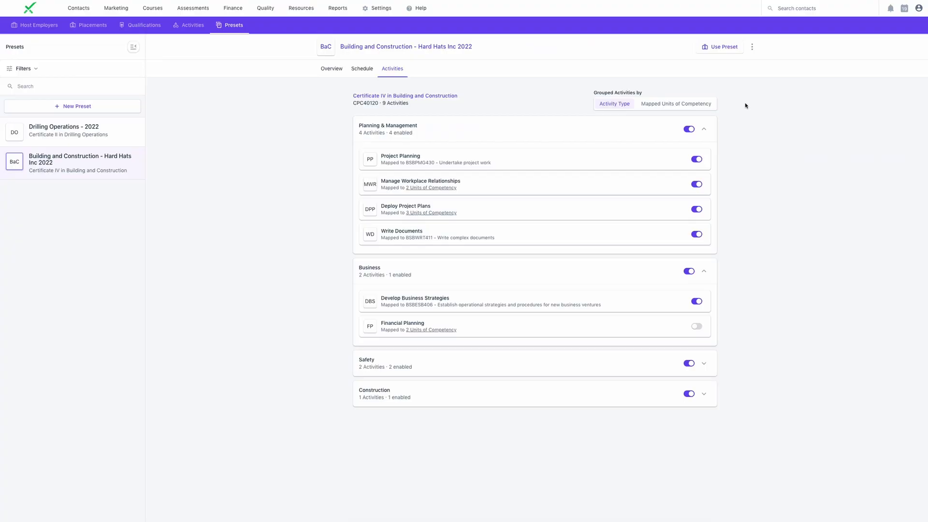
{"action": "left_click", "coordinate": [330, 69]}
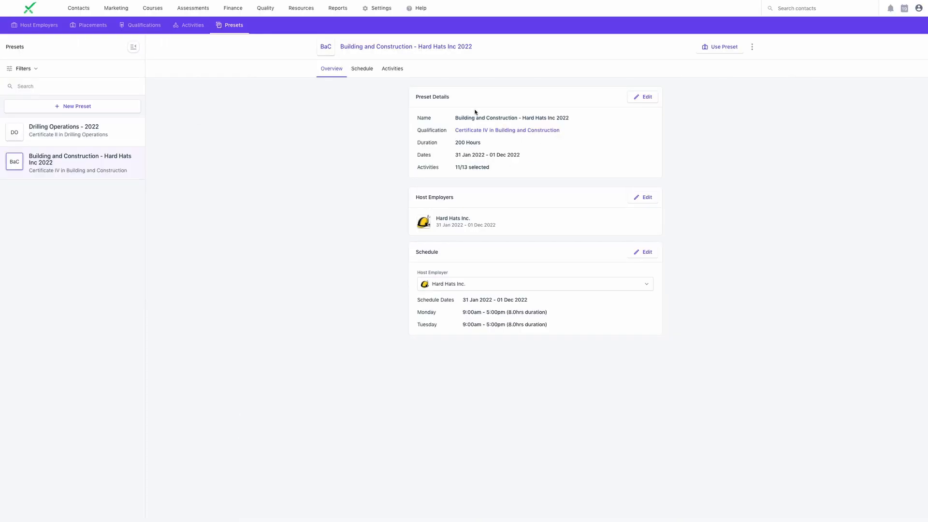
Disable the Supervise Work Onsite activity in the preset's Safety group
{"action": "left_click", "coordinate": [392, 69]}
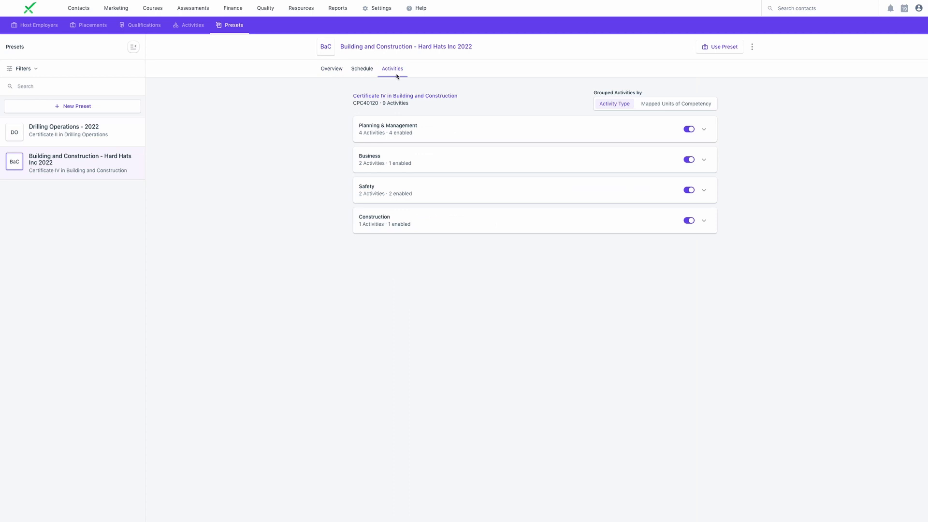
{"action": "left_click", "coordinate": [569, 163]}
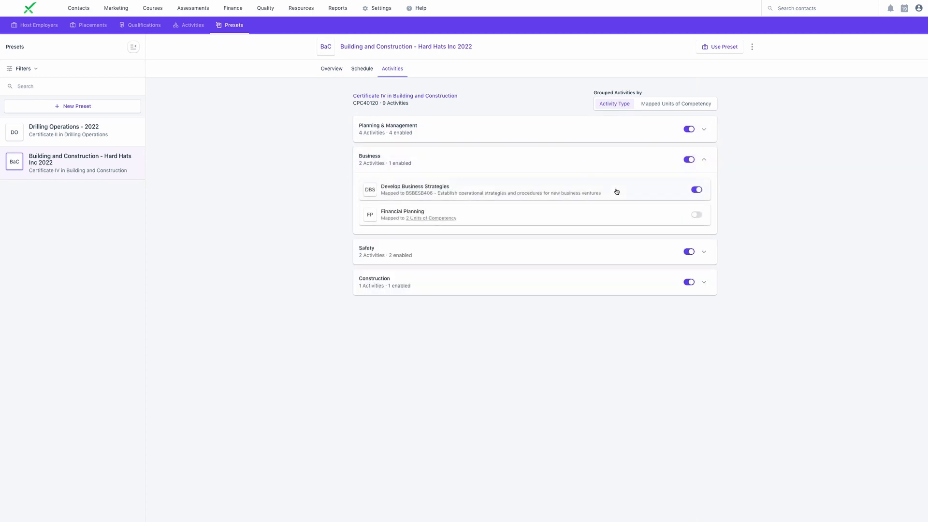
{"action": "left_click", "coordinate": [662, 247]}
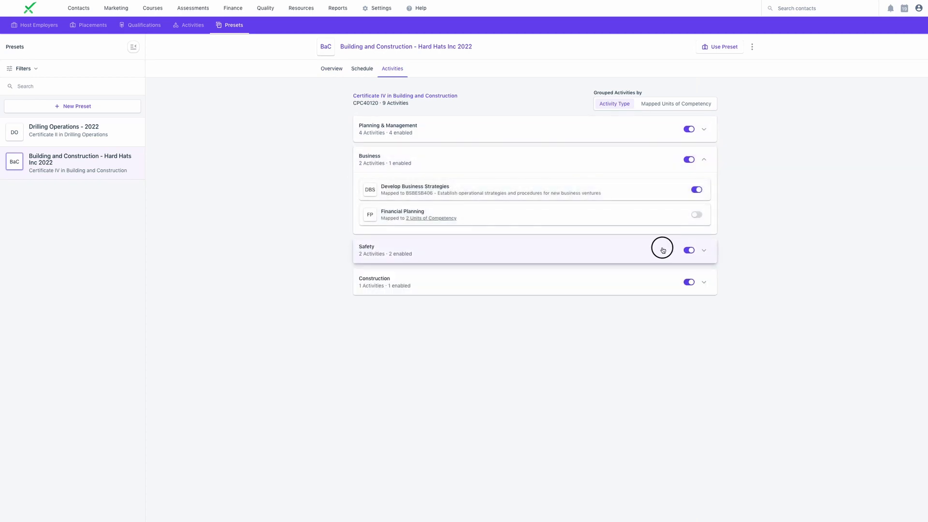
{"action": "left_click", "coordinate": [689, 253]}
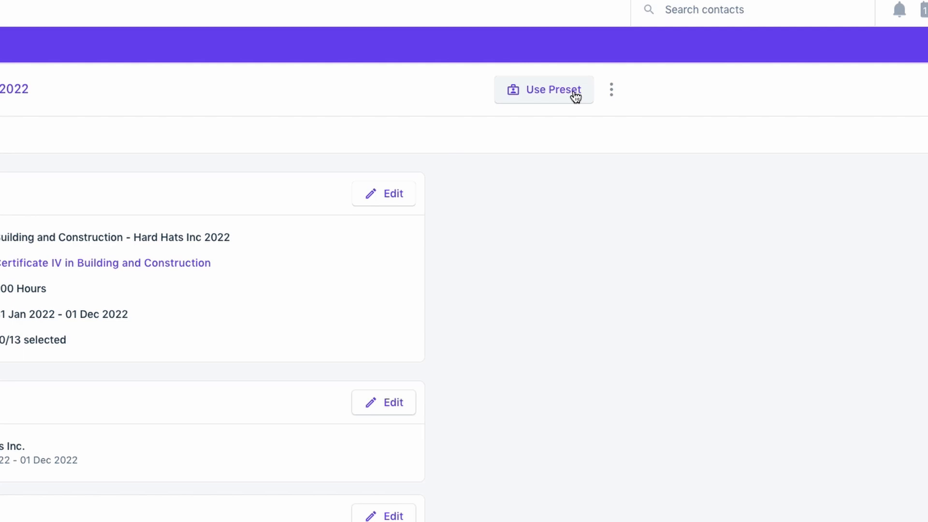
Use the Building and Construction preset to create a placement for the learner, checking the preset details first
{"action": "left_click", "coordinate": [575, 94]}
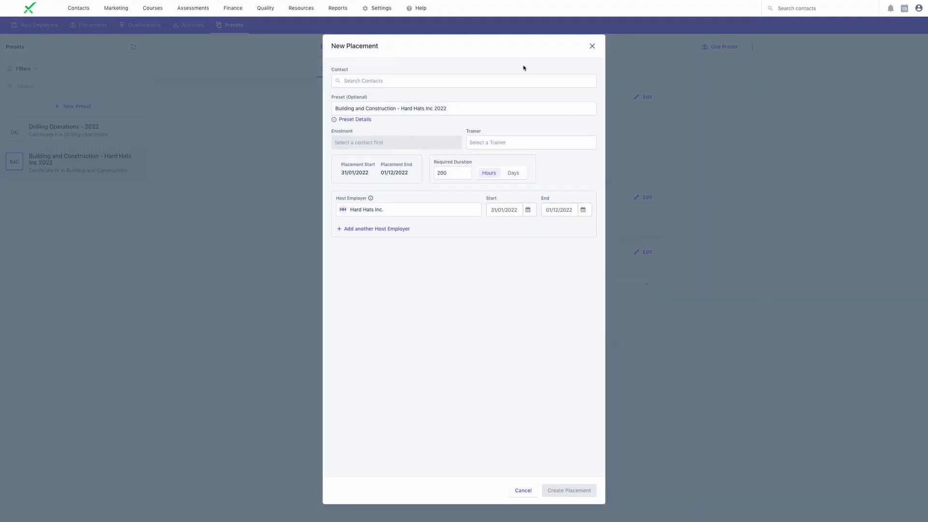
{"action": "left_click", "coordinate": [392, 79]}
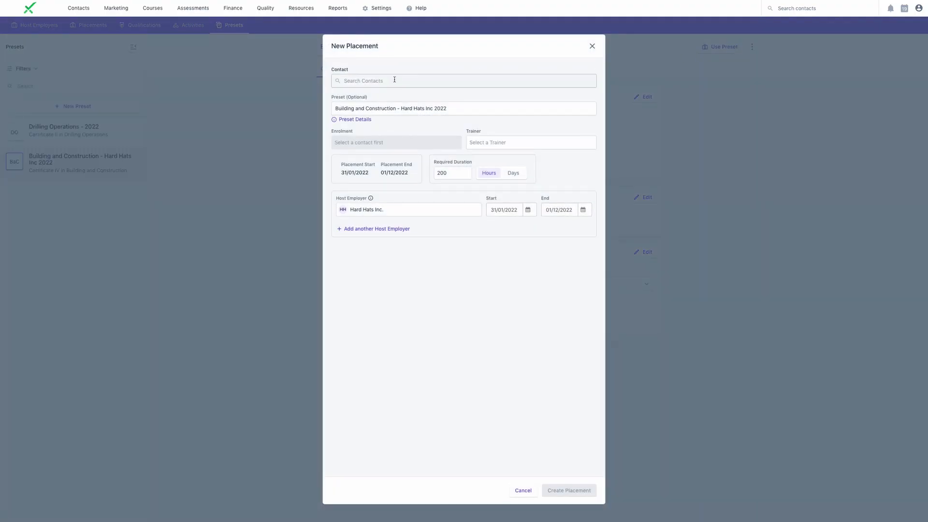
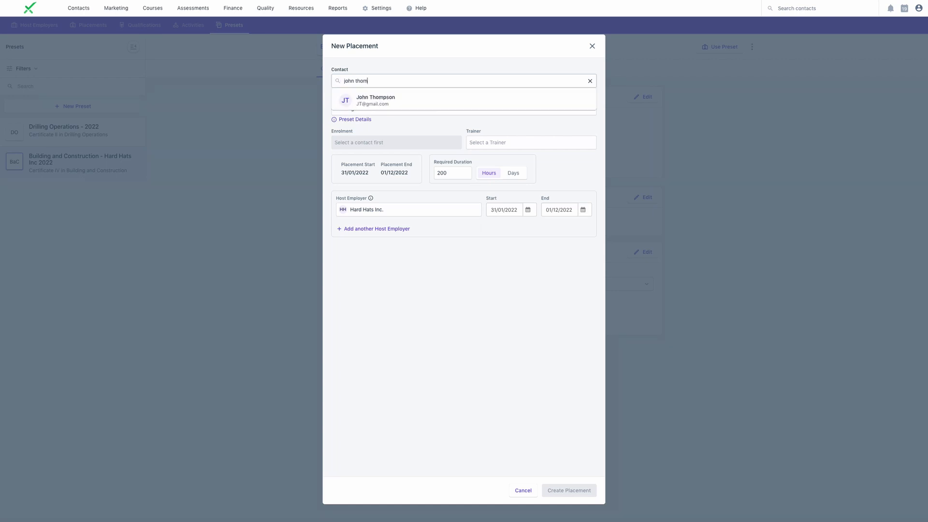
{"action": "left_click", "coordinate": [377, 97]}
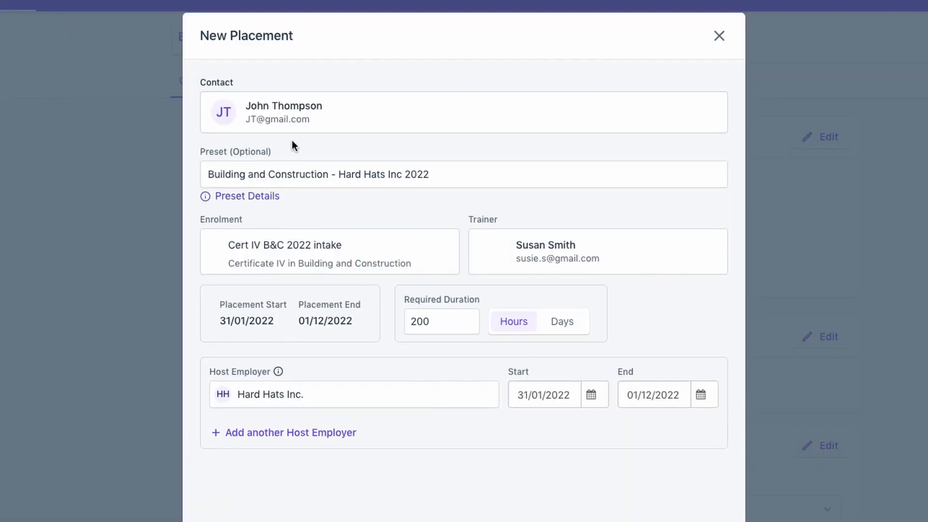
{"action": "left_click", "coordinate": [251, 195]}
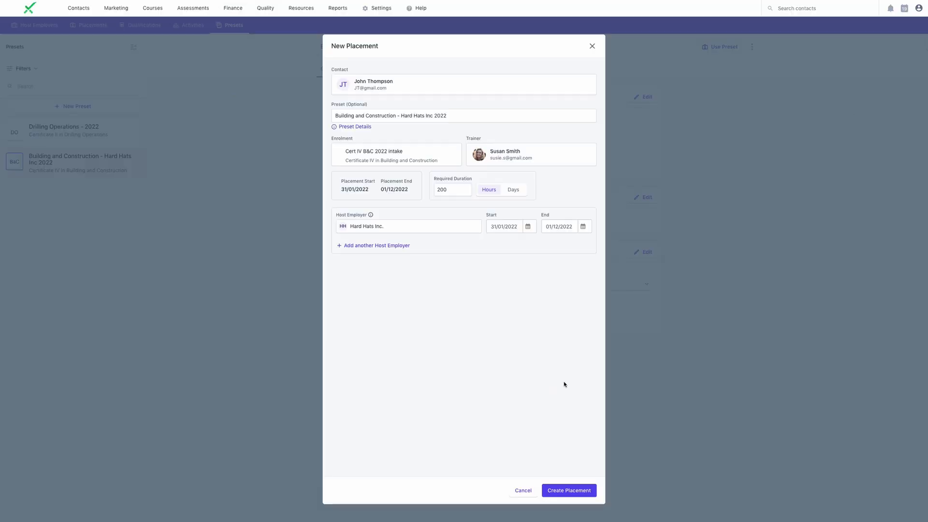
{"action": "left_click", "coordinate": [578, 491]}
Review the new placement's monthly schedule up to April 2022 and its Safety and Business activities
{"action": "left_click", "coordinate": [354, 100]}
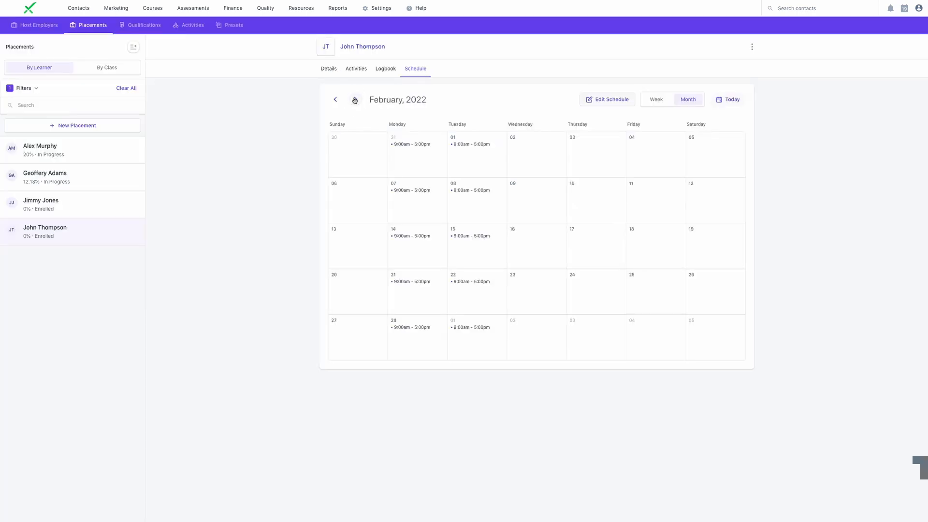
{"action": "left_click", "coordinate": [354, 100]}
{"action": "left_click", "coordinate": [354, 100]}
{"action": "mouse_move", "coordinate": [462, 145]}
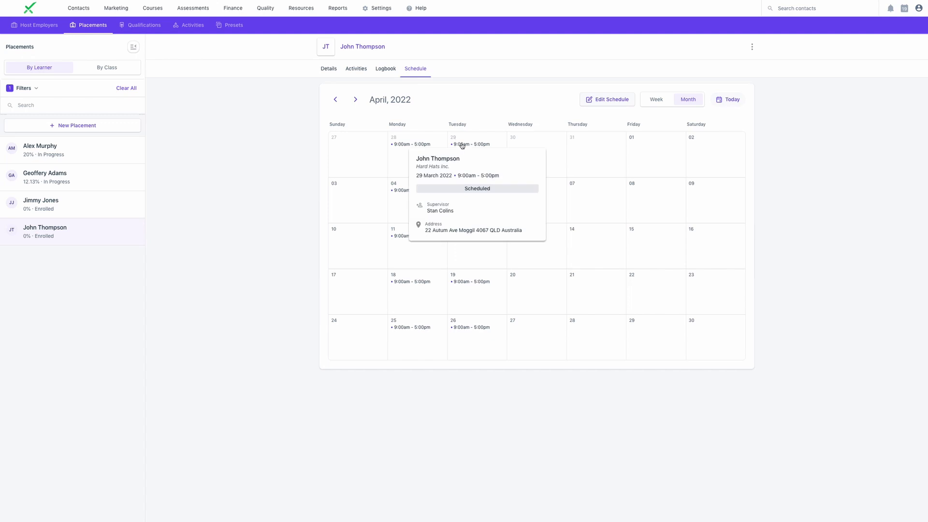
{"action": "left_click", "coordinate": [356, 68]}
{"action": "left_click", "coordinate": [547, 188]}
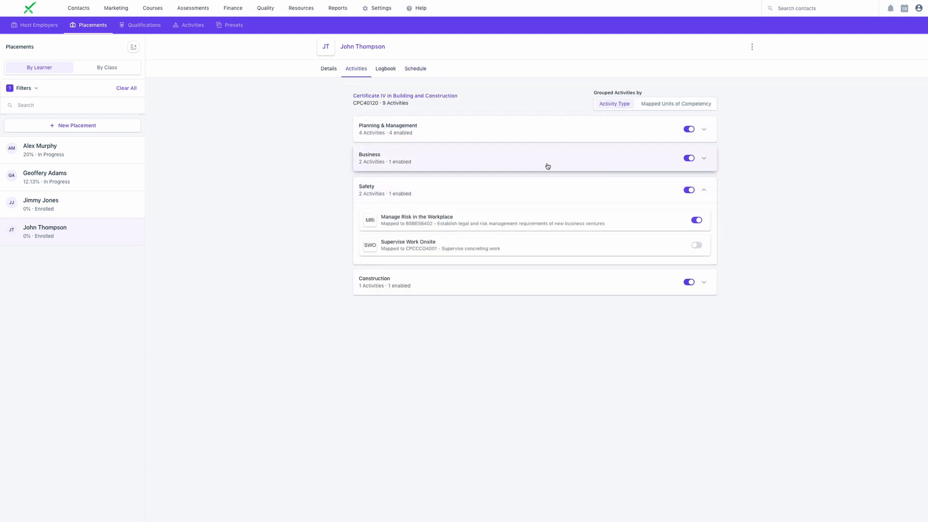
{"action": "left_click", "coordinate": [548, 167]}
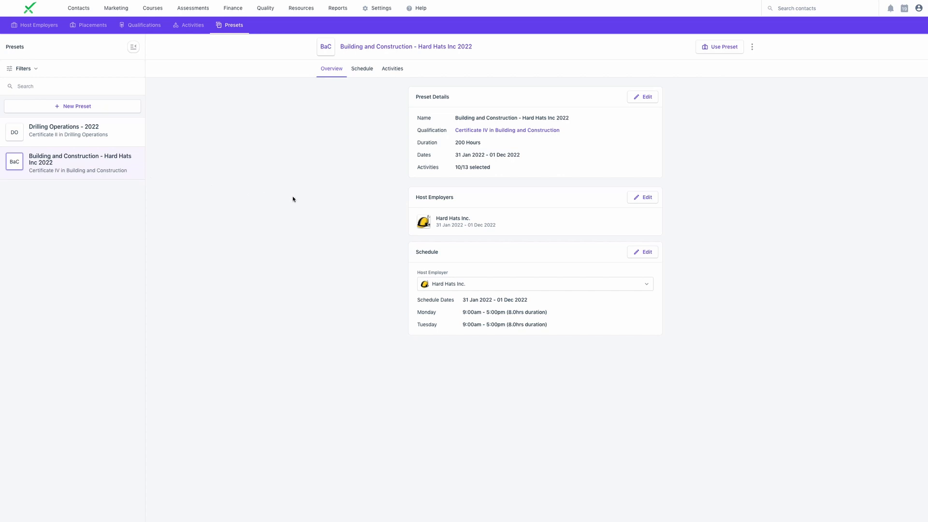
Create a new preset named Full Time Schedule without a qualification or host employer
{"action": "left_click", "coordinate": [74, 107]}
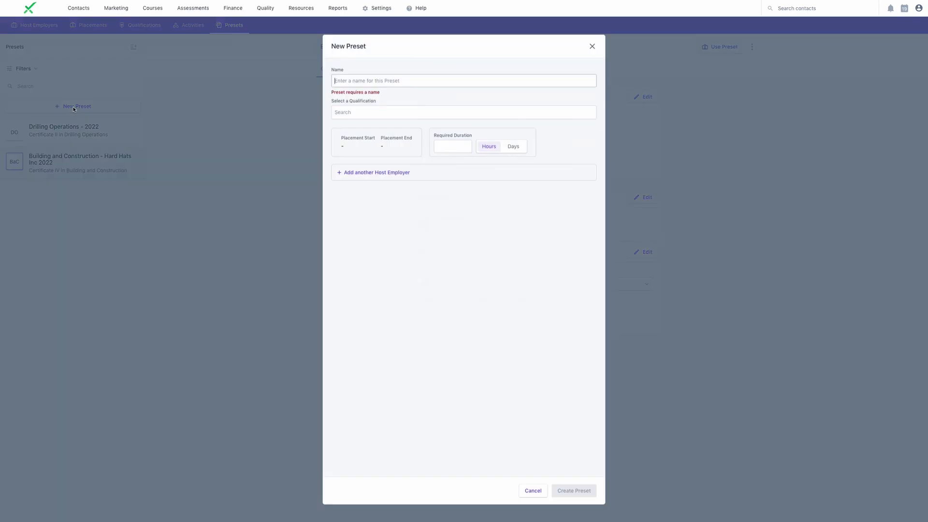
{"action": "left_click", "coordinate": [344, 81]}
{"action": "type", "text": "Full Time Schedule"}
{"action": "left_click", "coordinate": [580, 491]}
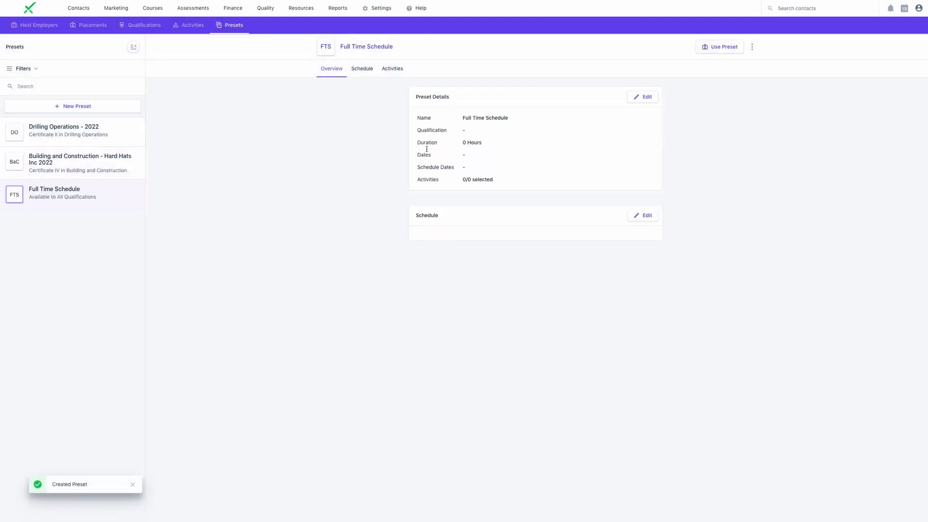
Schedule Monday through Friday, 9:00 AM to 5:00 PM, in the Full Time Schedule preset
{"action": "left_click", "coordinate": [372, 74]}
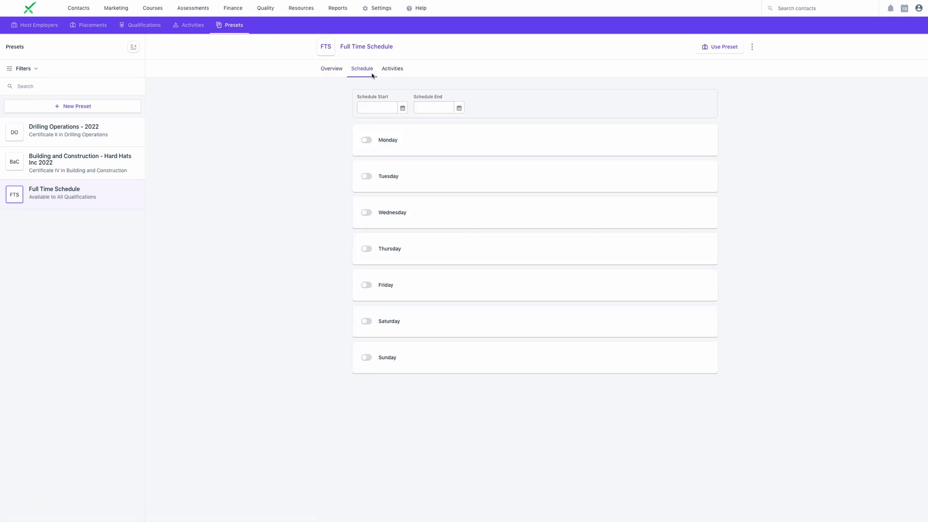
{"action": "left_click", "coordinate": [365, 141]}
{"action": "left_click", "coordinate": [367, 212]}
{"action": "left_click", "coordinate": [367, 249]}
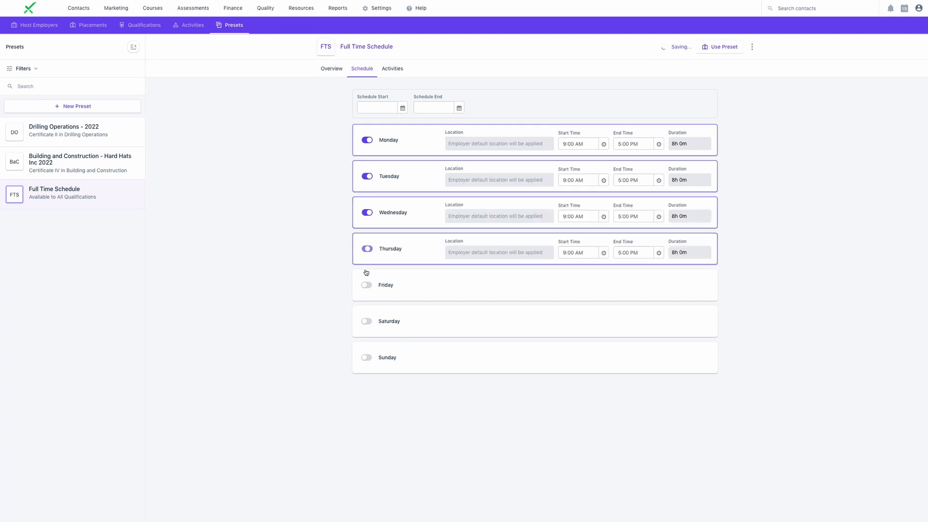
{"action": "left_click", "coordinate": [367, 285]}
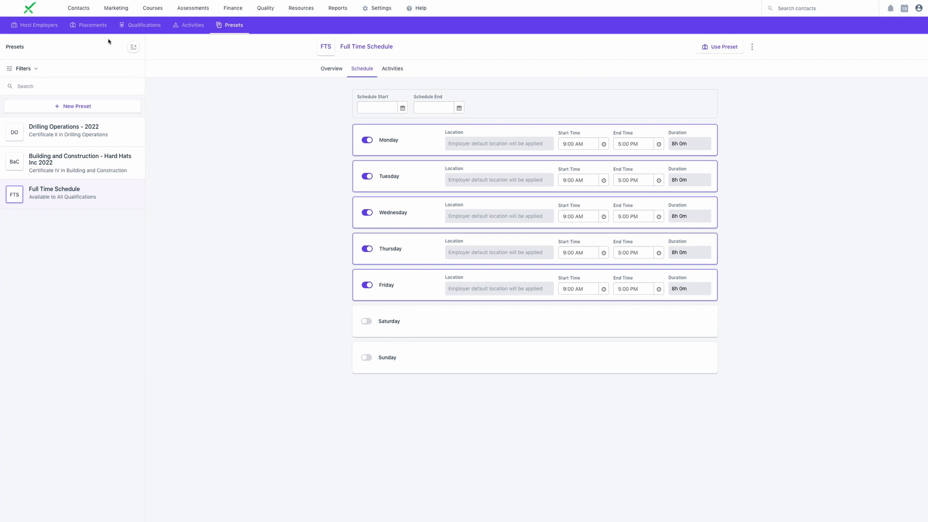
Start a new placement, select the learner as the contact, and apply the Full Time Schedule preset
{"action": "left_click", "coordinate": [93, 28]}
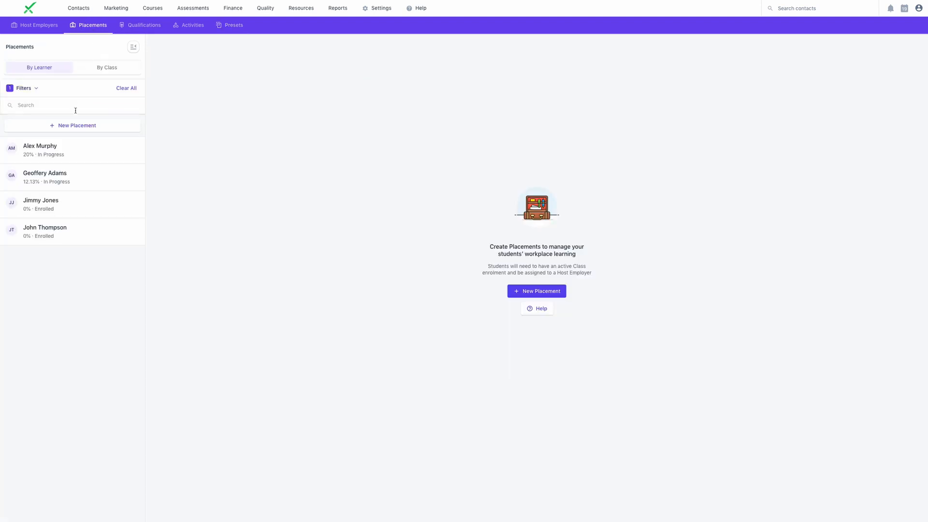
{"action": "left_click", "coordinate": [76, 127]}
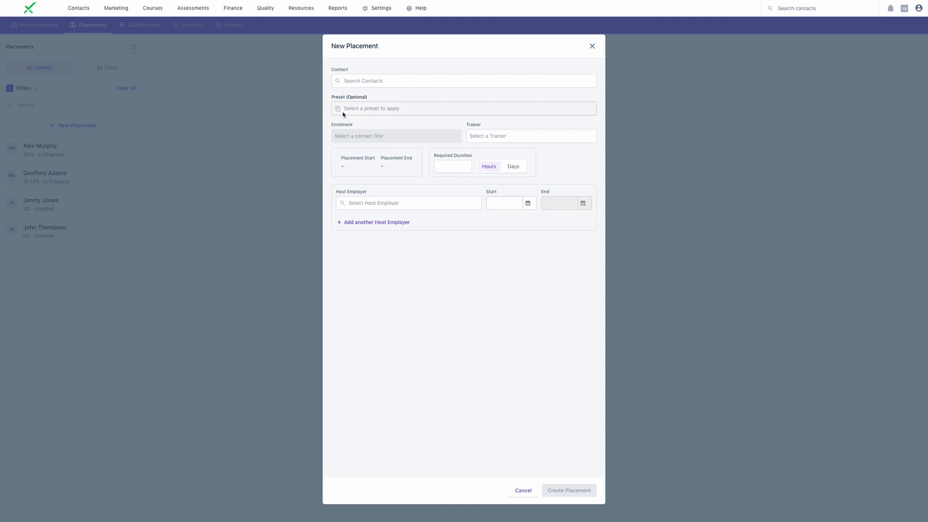
{"action": "left_click", "coordinate": [348, 81]}
{"action": "type", "text": "Thomas"}
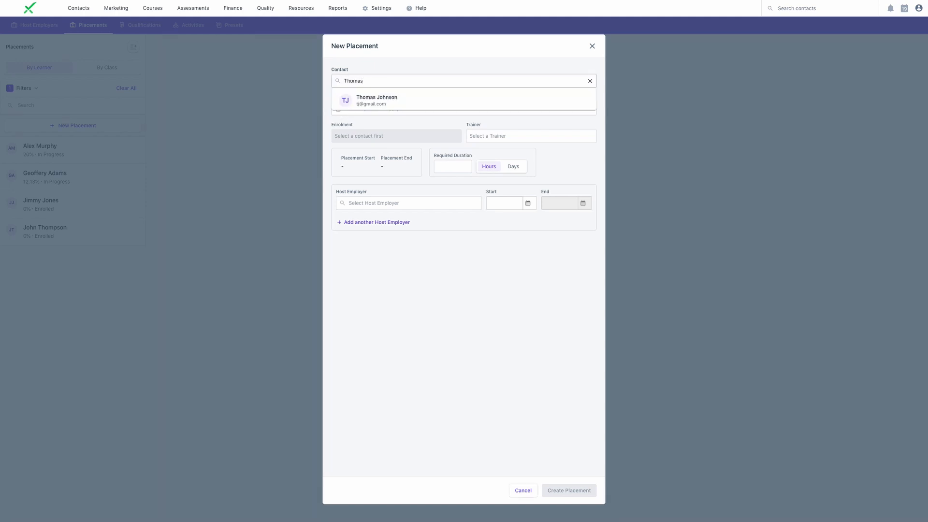
{"action": "left_click", "coordinate": [376, 97]}
{"action": "left_click", "coordinate": [372, 116]}
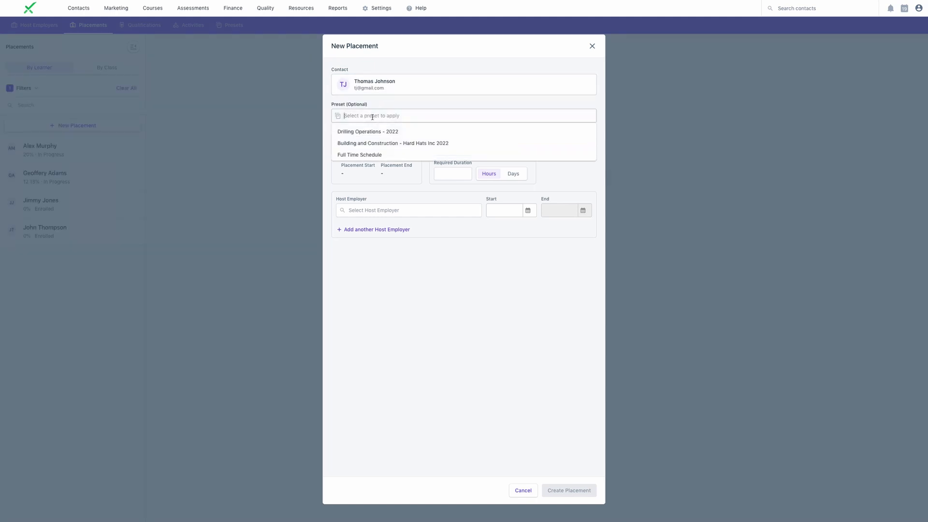
{"action": "left_click", "coordinate": [373, 153]}
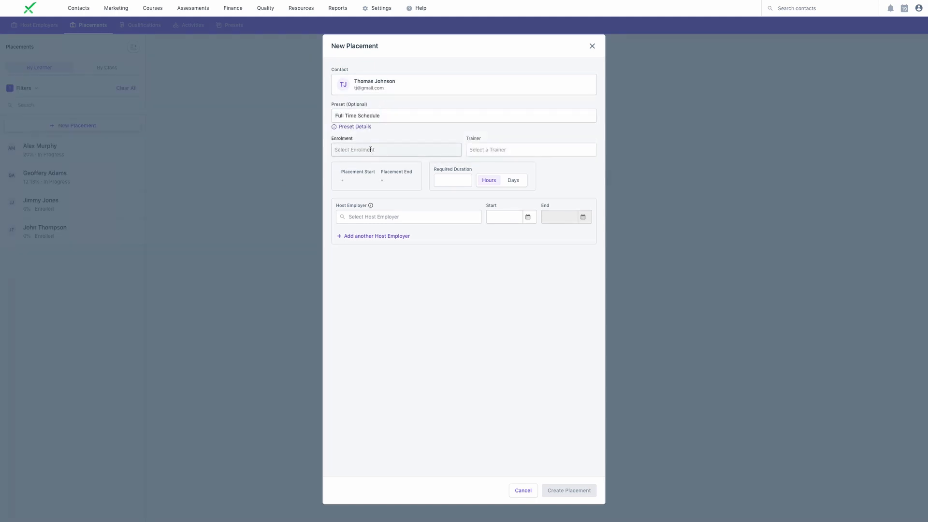
Select the Cert IV B&C 2022 intake enrolment for the placement and set its required duration to 200 hours
{"action": "left_click", "coordinate": [370, 152]}
{"action": "left_click", "coordinate": [375, 173]}
{"action": "left_click", "coordinate": [447, 192]}
{"action": "type", "text": "200"}
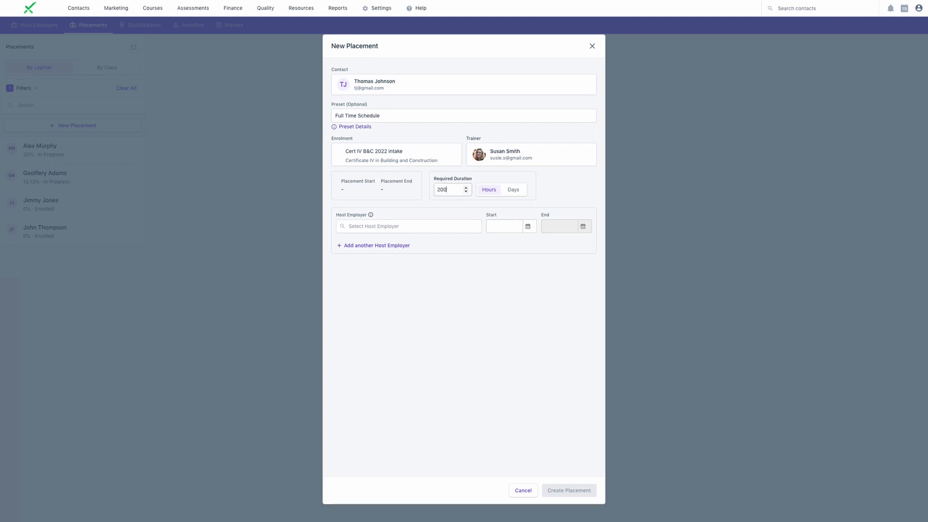